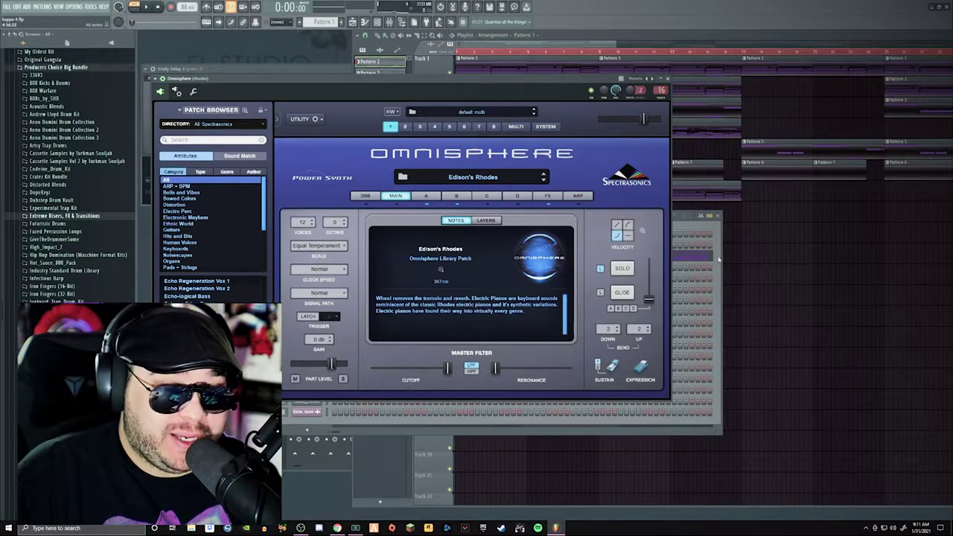
Step: Open the Omnisphere channel's piano roll to examine the chord notes in Pattern 1
{"action": "left_click", "coordinate": [719, 260]}
{"action": "right_click", "coordinate": [304, 257]}
{"action": "left_click", "coordinate": [337, 256]}
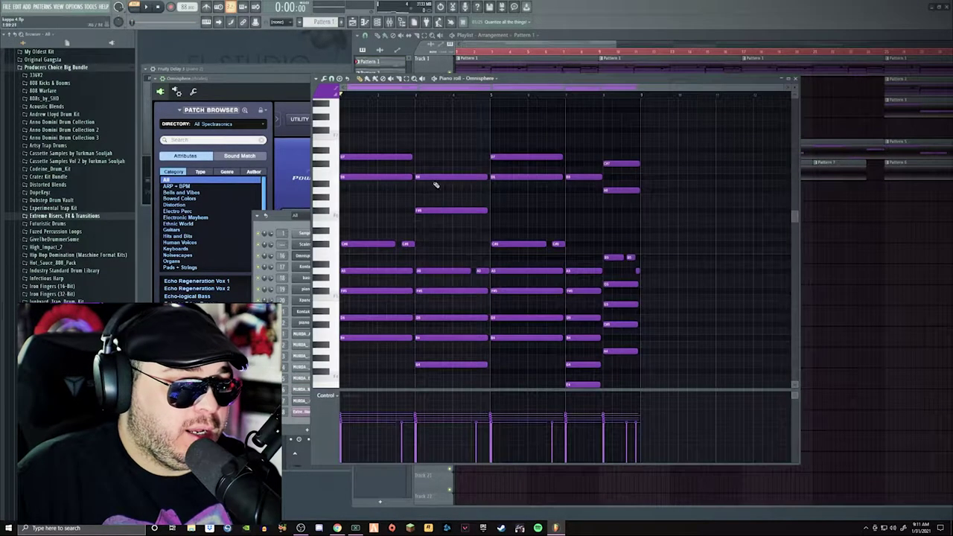
{"action": "left_click", "coordinate": [789, 79]}
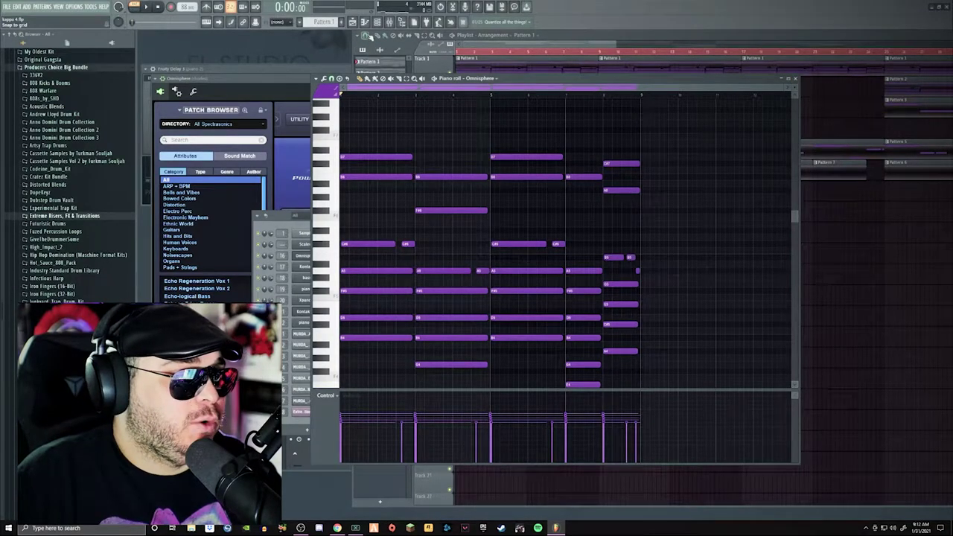
Step: Open the Scaler 2 channel to check the D major scale and its chords, and close the plugin
{"action": "left_click", "coordinate": [377, 22]}
{"action": "left_click", "coordinate": [302, 244]}
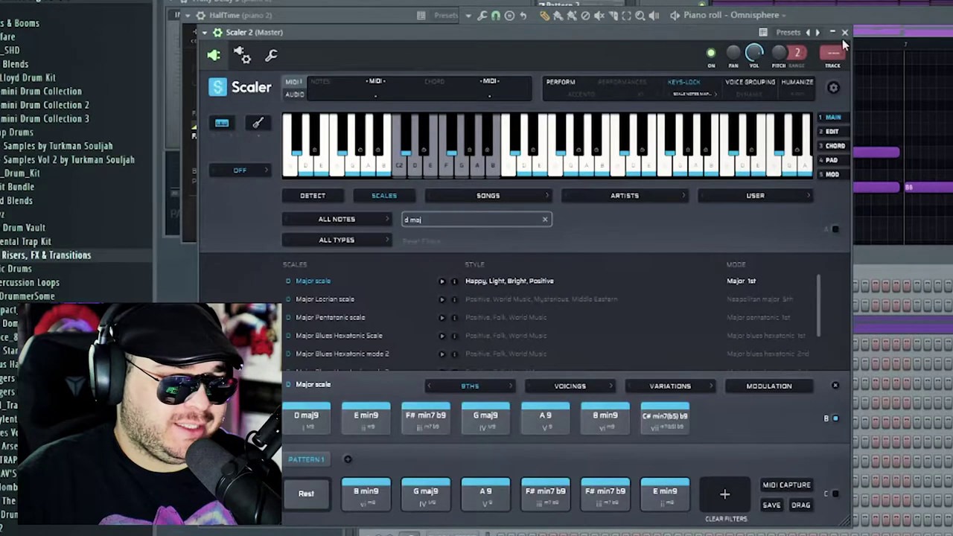
{"action": "left_click", "coordinate": [844, 34]}
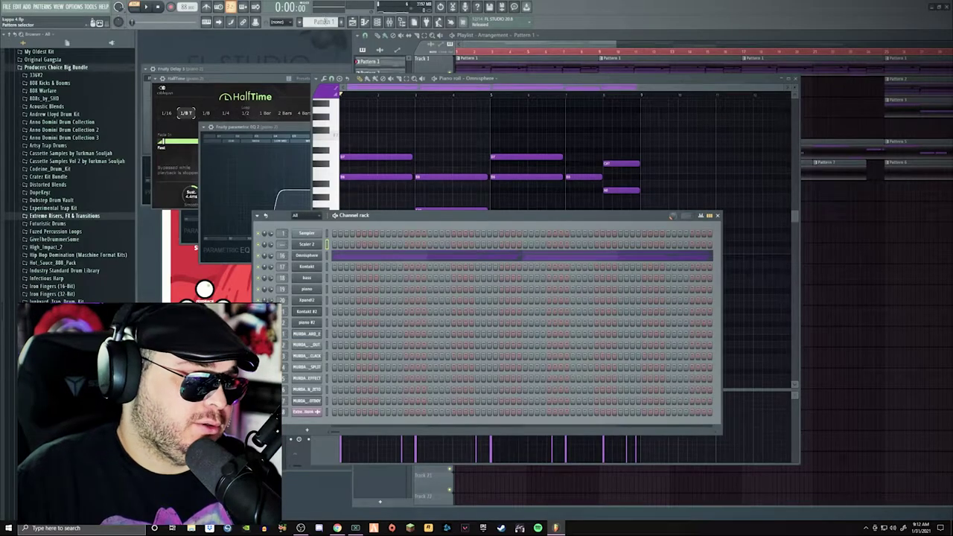
Step: Switch to Pattern 2, check the Kontakt channel's Exhale preset, and play its notes in a maximized piano roll
{"action": "scroll", "coordinate": [325, 21], "scroll_direction": "down", "scroll_amount": 1}
{"action": "left_click", "coordinate": [304, 269]}
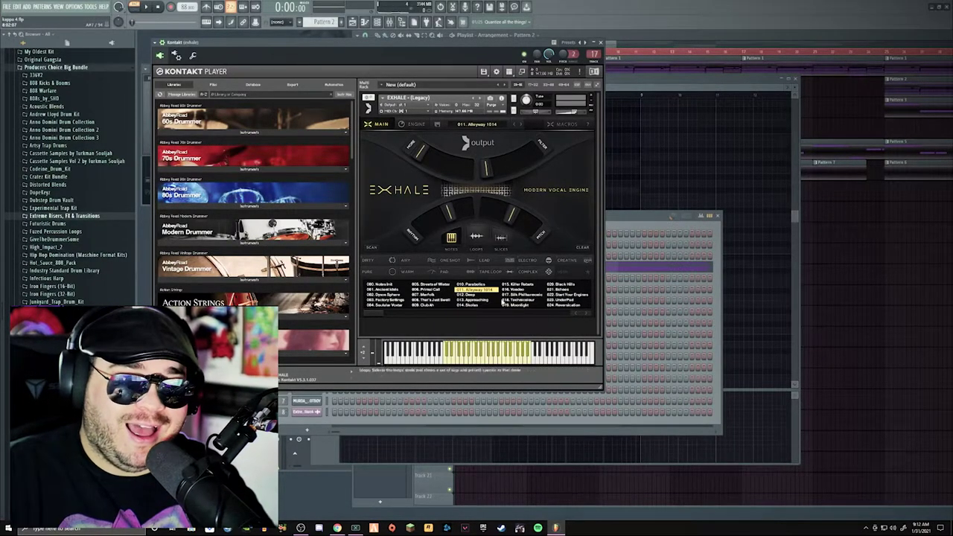
{"action": "left_click", "coordinate": [635, 222]}
{"action": "right_click", "coordinate": [316, 271]}
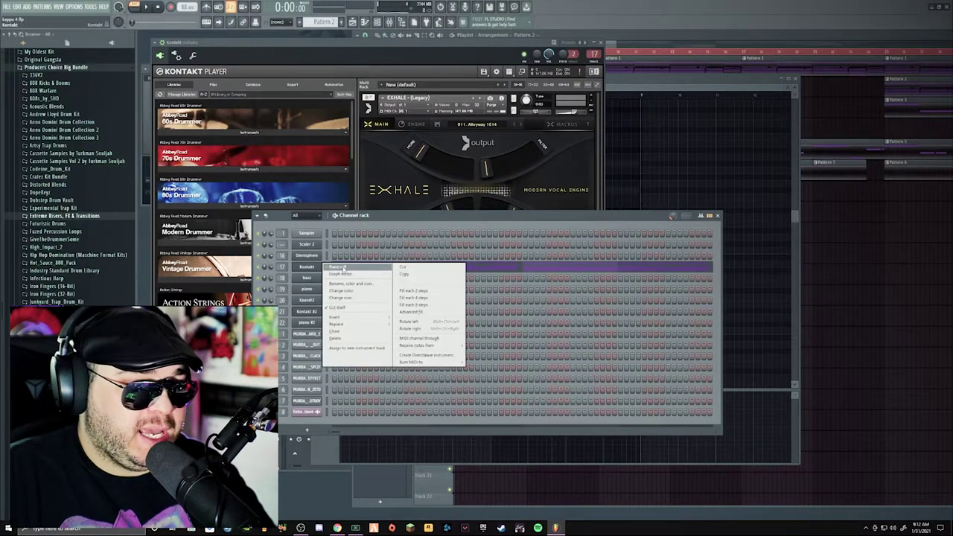
{"action": "left_click", "coordinate": [357, 269]}
{"action": "left_click", "coordinate": [794, 80]}
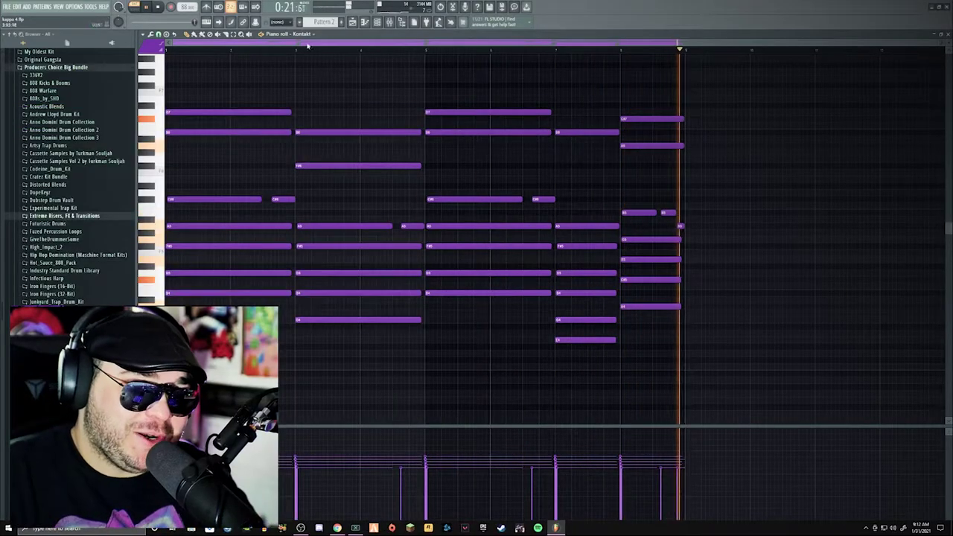
{"action": "left_click", "coordinate": [158, 7]}
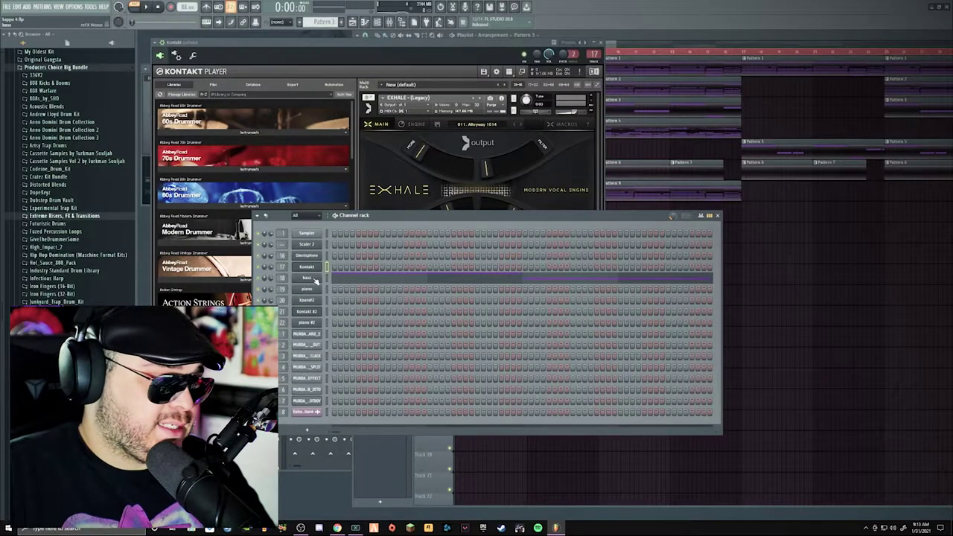
Step: Check the bass channel's Nexus preset and play the Pattern 3 bass notes in a maximized piano roll
{"action": "left_click", "coordinate": [315, 279]}
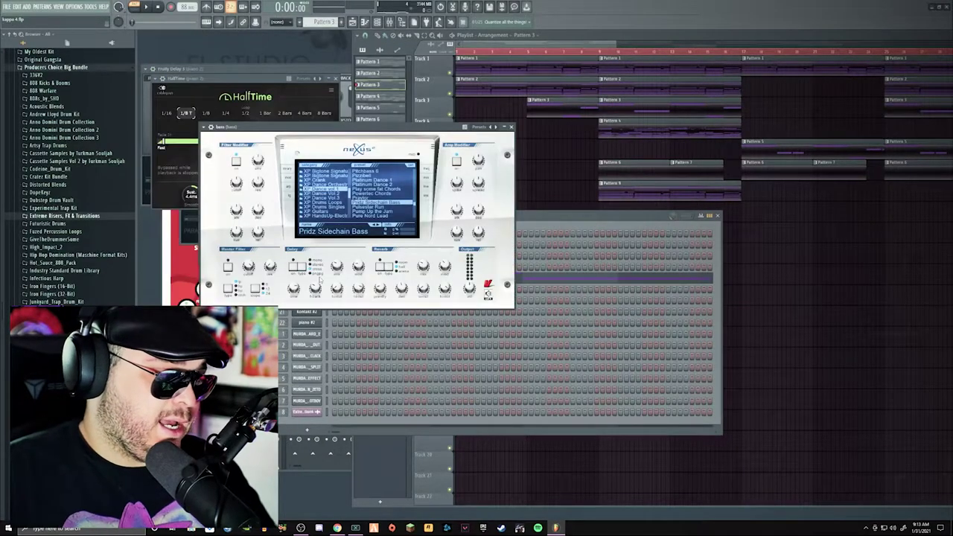
{"action": "left_click", "coordinate": [559, 219]}
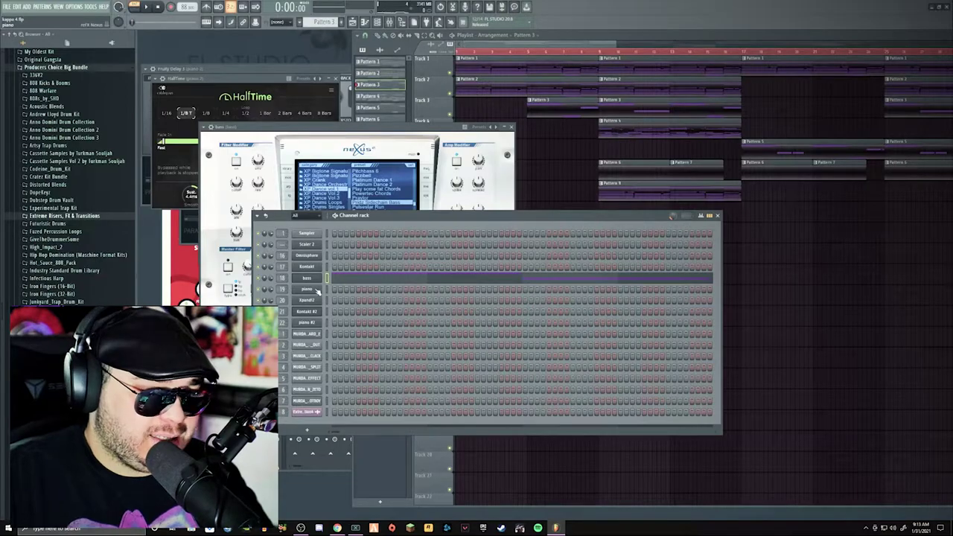
{"action": "right_click", "coordinate": [306, 285]}
{"action": "left_click", "coordinate": [333, 279]}
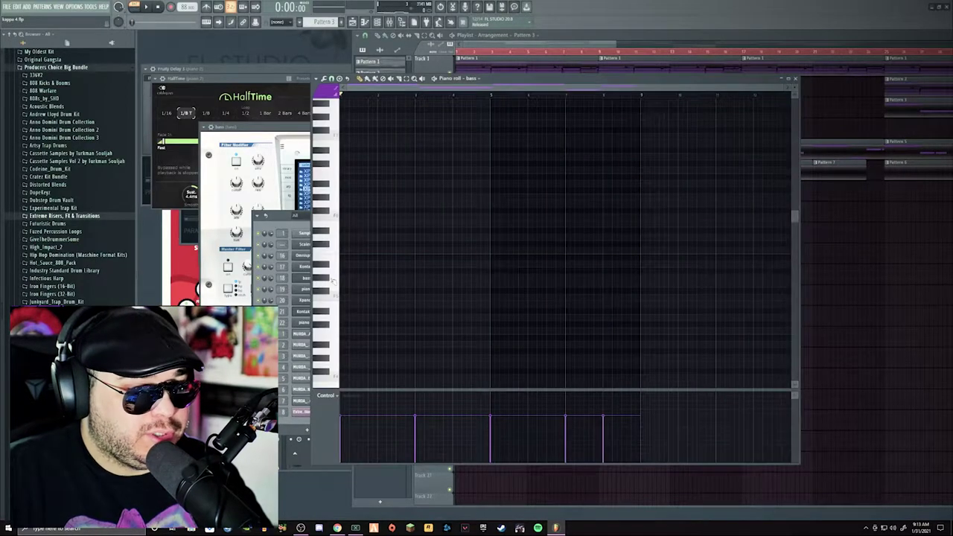
{"action": "left_click", "coordinate": [789, 79]}
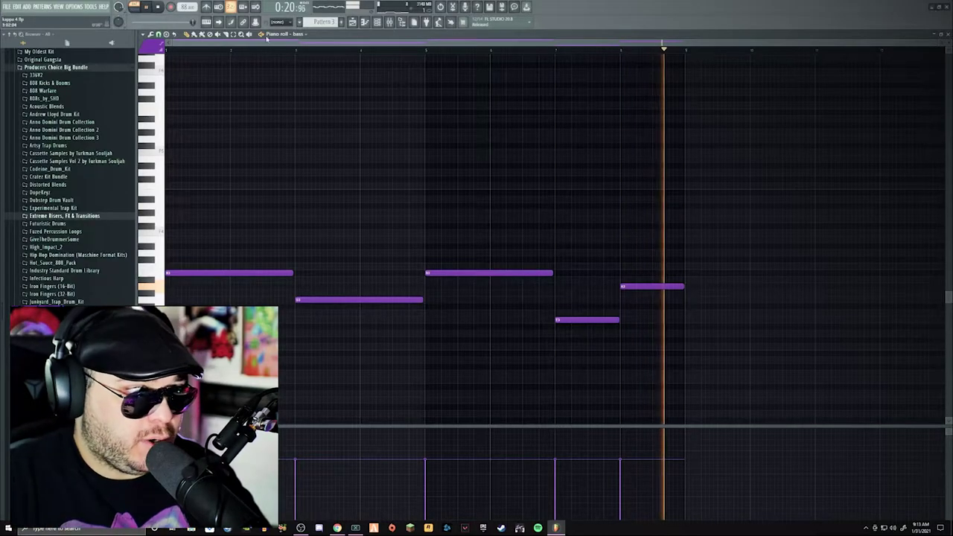
{"action": "key", "text": "F7"}
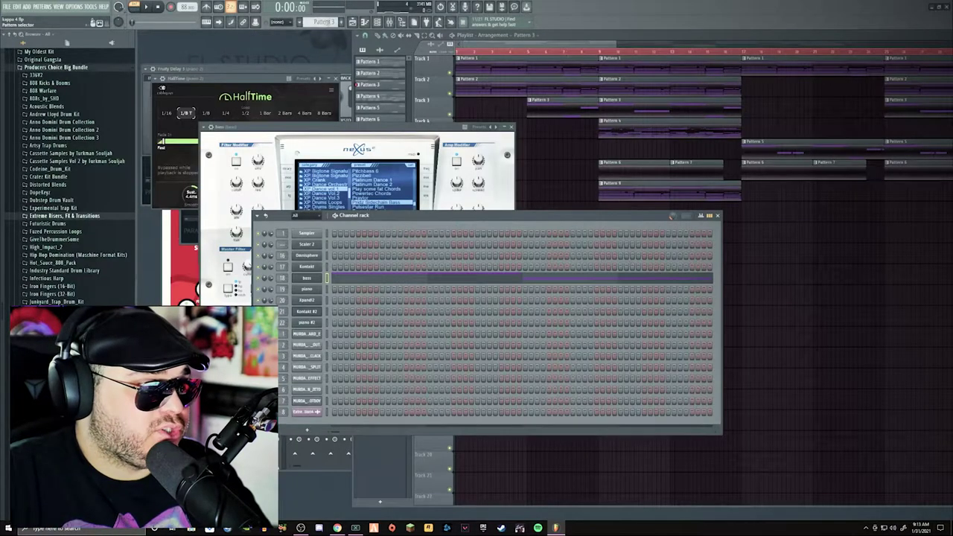
Step: Check the piano channel's Nexus preset and play its Pattern 4 notes from the piano roll
{"action": "left_click", "coordinate": [309, 288]}
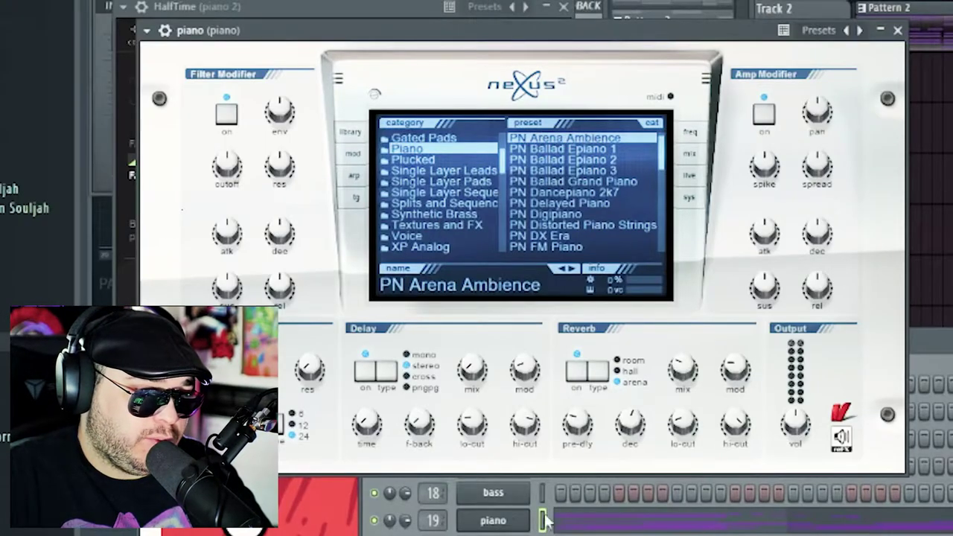
{"action": "right_click", "coordinate": [546, 521]}
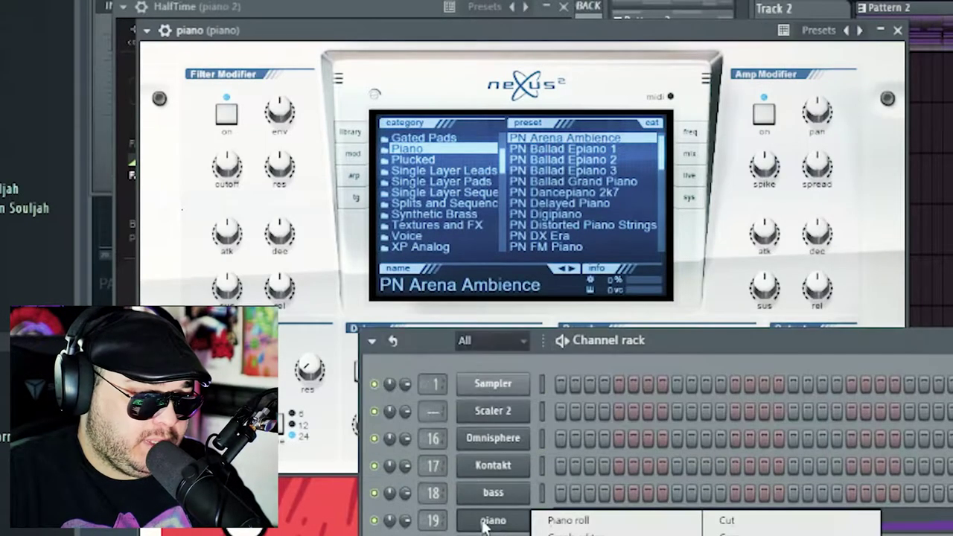
{"action": "left_click", "coordinate": [568, 519]}
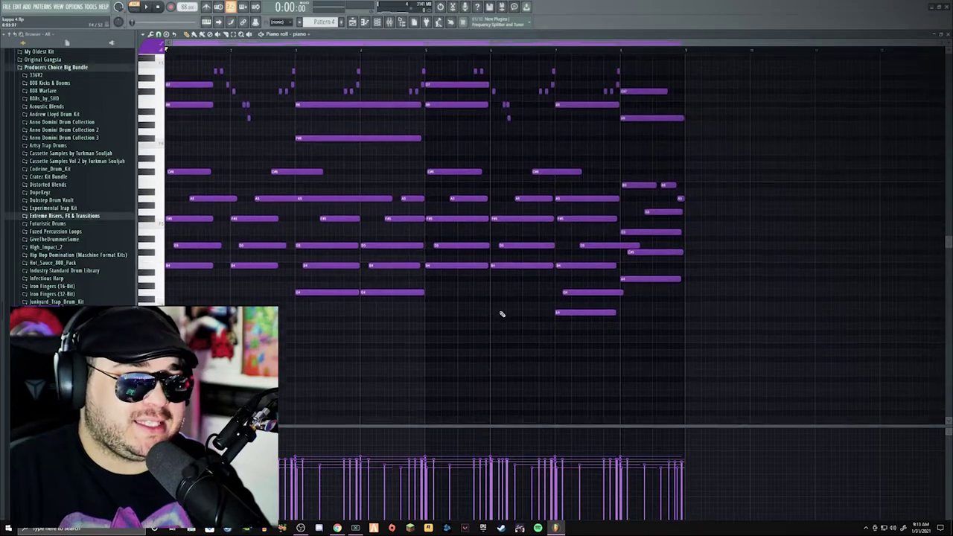
{"action": "scroll", "coordinate": [502, 313], "scroll_direction": "up", "scroll_amount": 4}
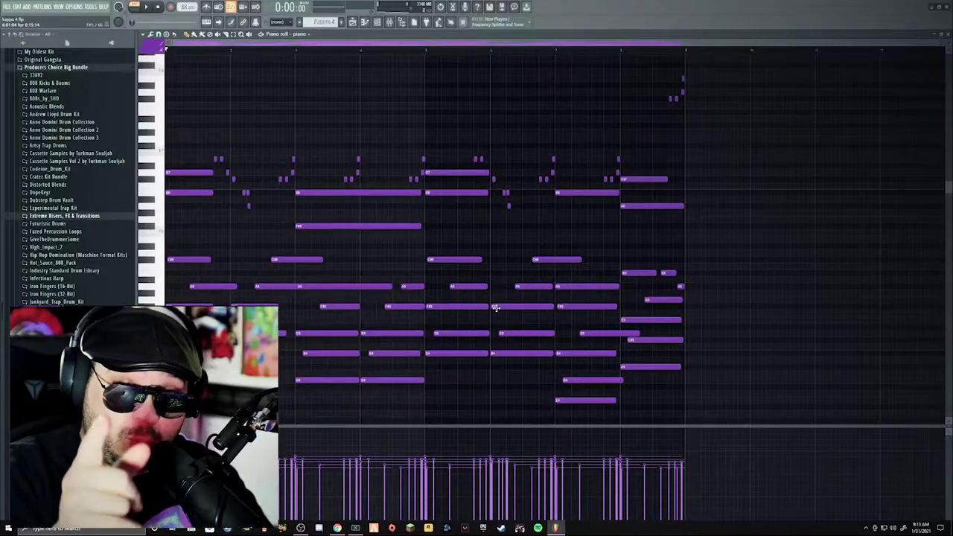
{"action": "key", "text": "space"}
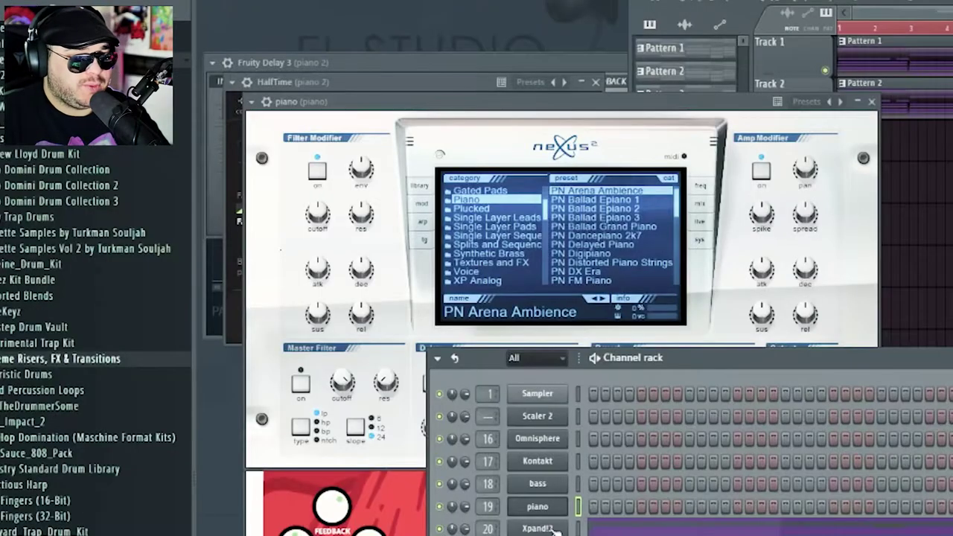
Step: Check the Xpand!2 pad sound, play its Pattern 9 notes in a maximized piano roll, and return to the channel rack
{"action": "left_click", "coordinate": [306, 299]}
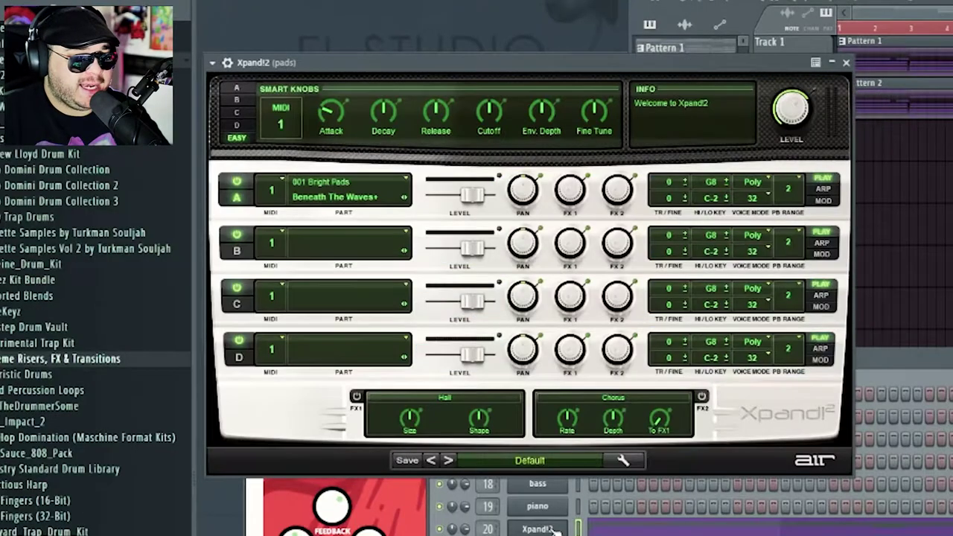
{"action": "left_click", "coordinate": [581, 525]}
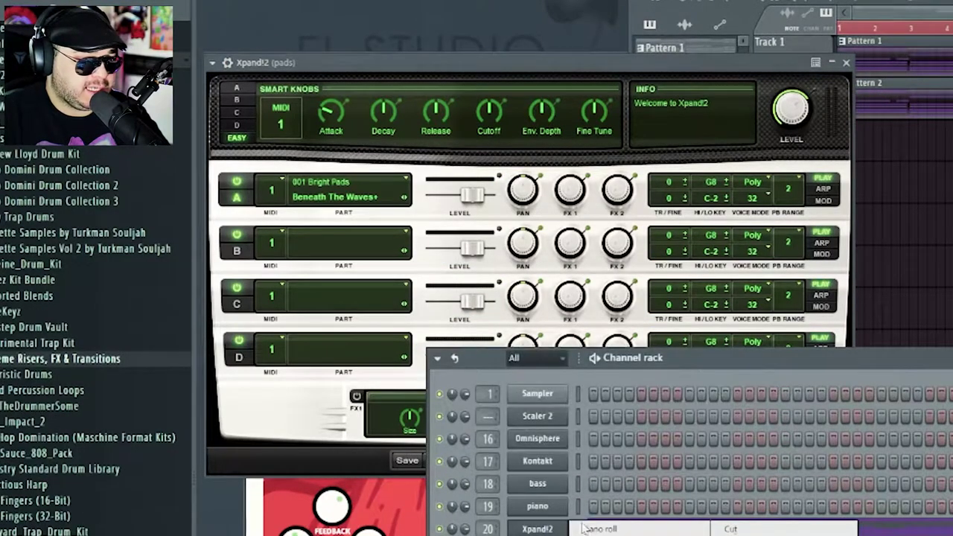
{"action": "left_click", "coordinate": [789, 82]}
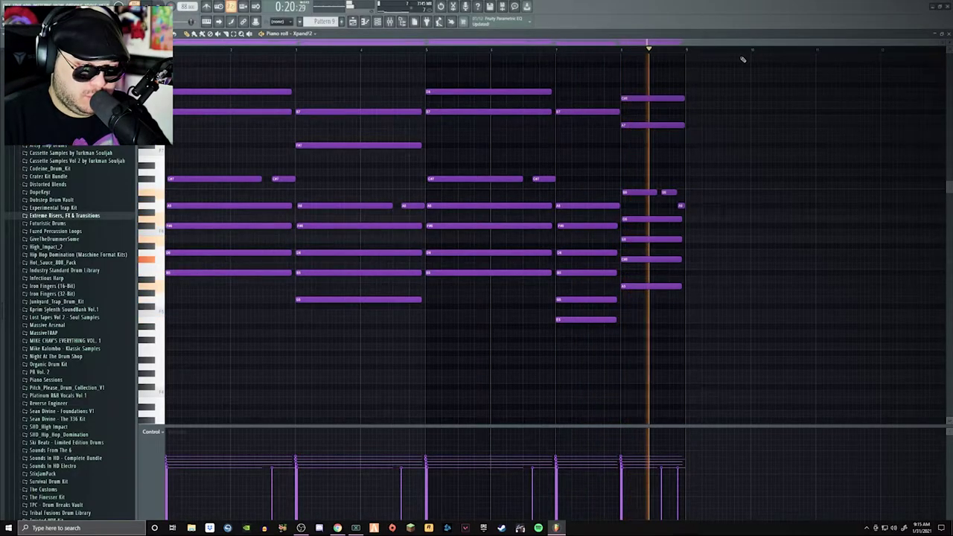
{"action": "left_click", "coordinate": [940, 34]}
{"action": "key", "text": "F6"}
{"action": "left_click", "coordinate": [795, 77]}
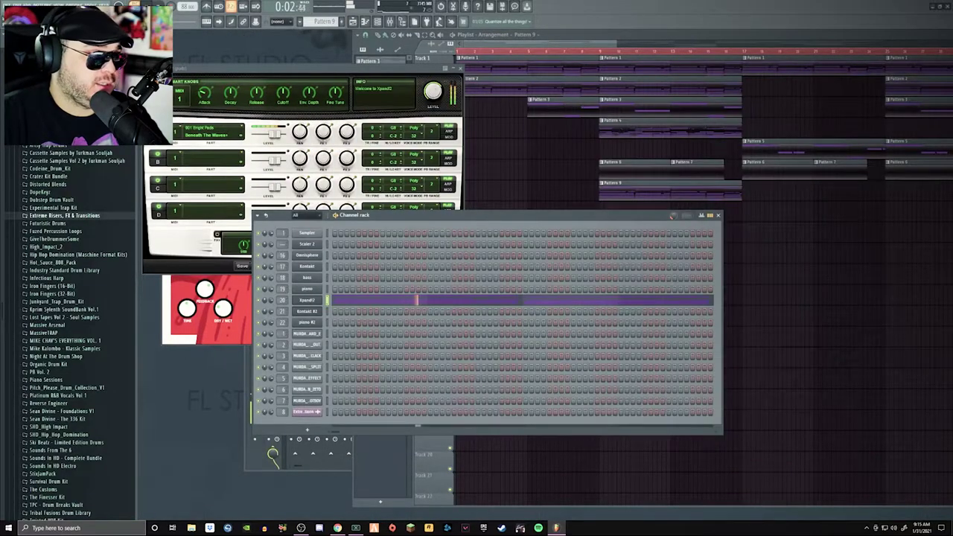
Step: Play through the patterns after Pattern 9, up to Pattern 13, and step back to Pattern 4
{"action": "scroll", "coordinate": [320, 18], "scroll_direction": "down", "scroll_amount": 1}
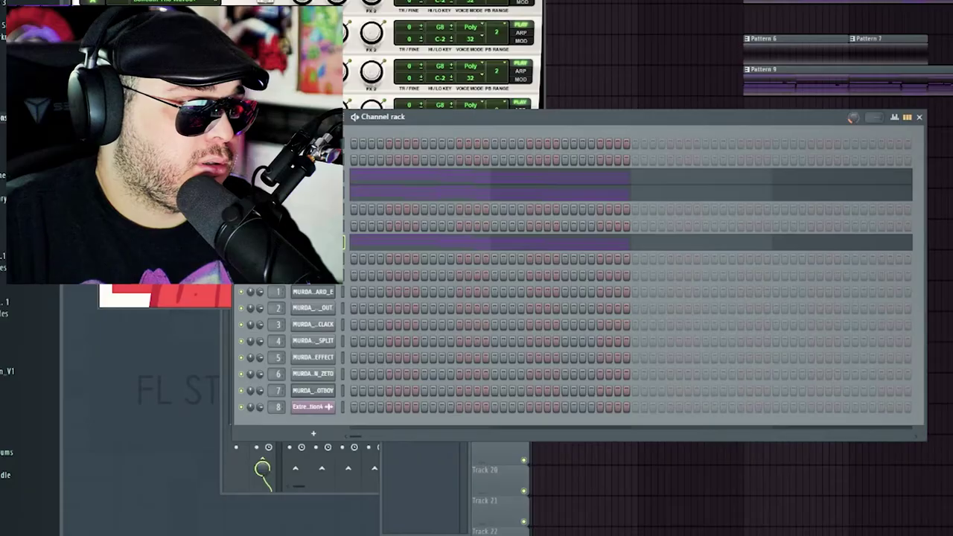
{"action": "key", "text": "space"}
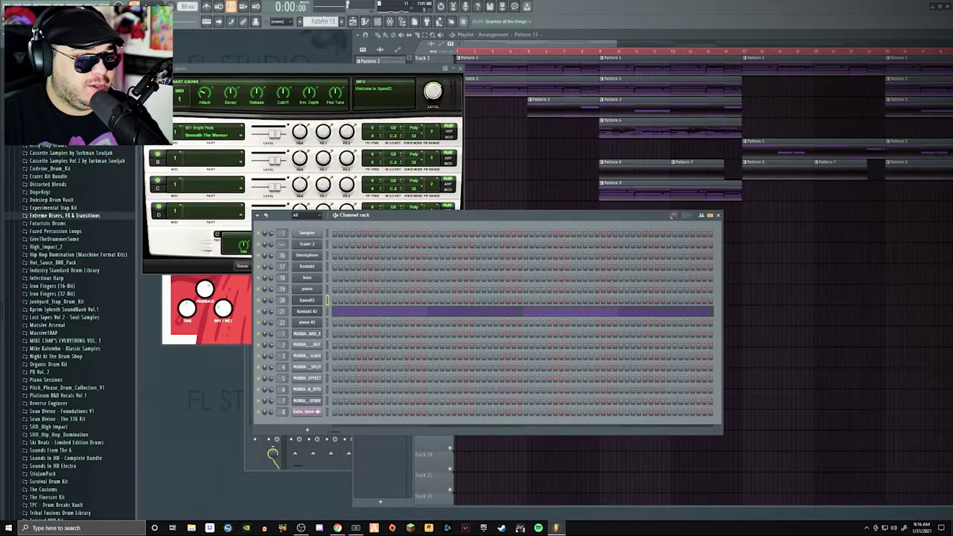
{"action": "key", "text": "F4"}
{"action": "key", "text": "KP_Subtract"}
{"action": "key", "text": "KP_Subtract"}
{"action": "key", "text": "KP_Subtract"}
{"action": "key", "text": "KP_Subtract"}
{"action": "key", "text": "KP_Subtract"}
{"action": "key", "text": "KP_Subtract"}
{"action": "key", "text": "KP_Subtract"}
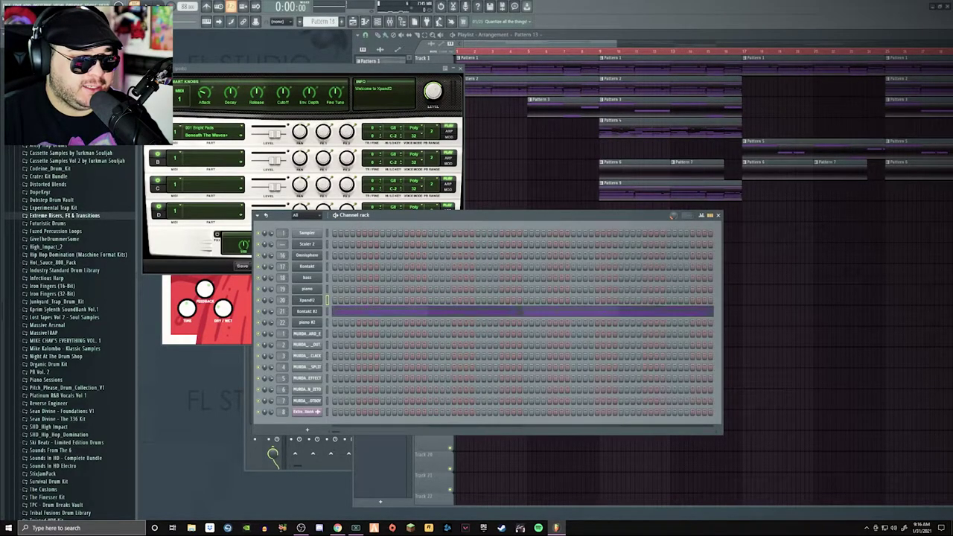
{"action": "key", "text": "KP_Subtract"}
{"action": "key", "text": "KP_Subtract"}
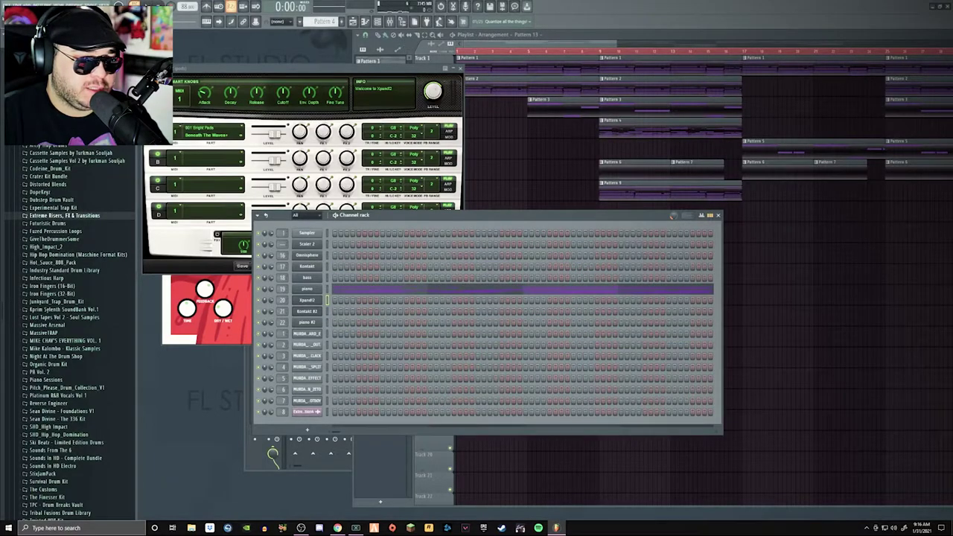
Step: Open the MURDA 808 channel's piano roll in Pattern 5, maximize it, play the 808 notes, and close it
{"action": "right_click", "coordinate": [319, 336]}
{"action": "left_click", "coordinate": [350, 334]}
{"action": "left_click", "coordinate": [788, 77]}
{"action": "scroll", "coordinate": [617, 225], "scroll_direction": "down", "scroll_amount": 5}
{"action": "key", "text": "space"}
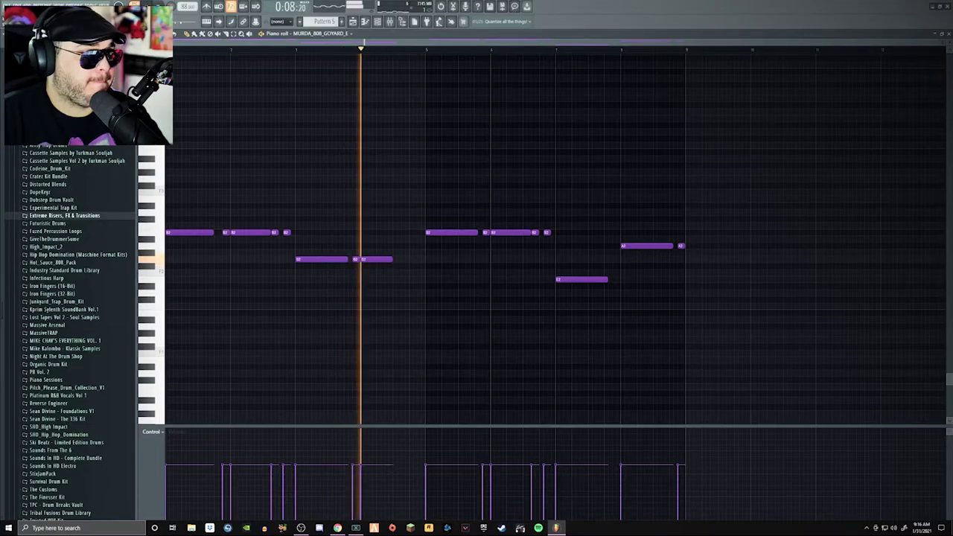
{"action": "key", "text": "space"}
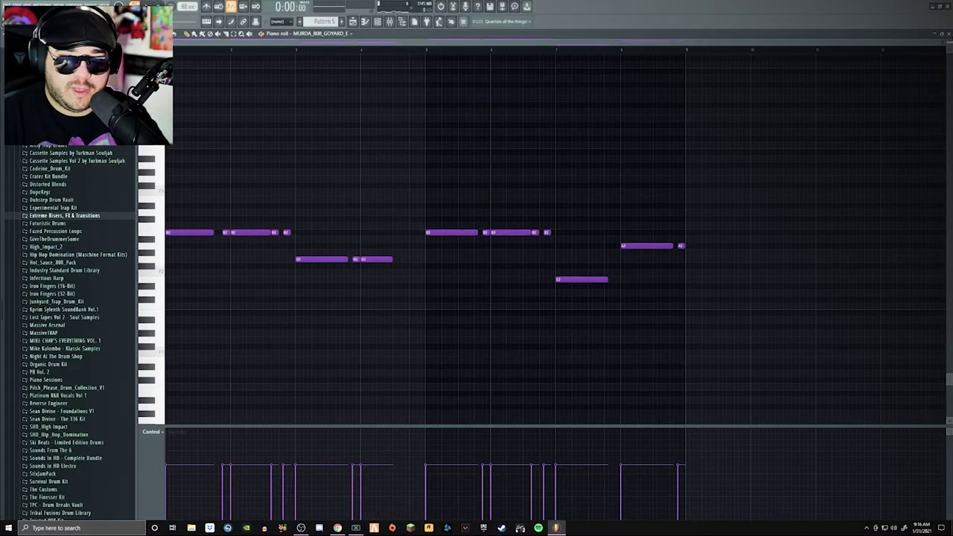
{"action": "key", "text": "F7"}
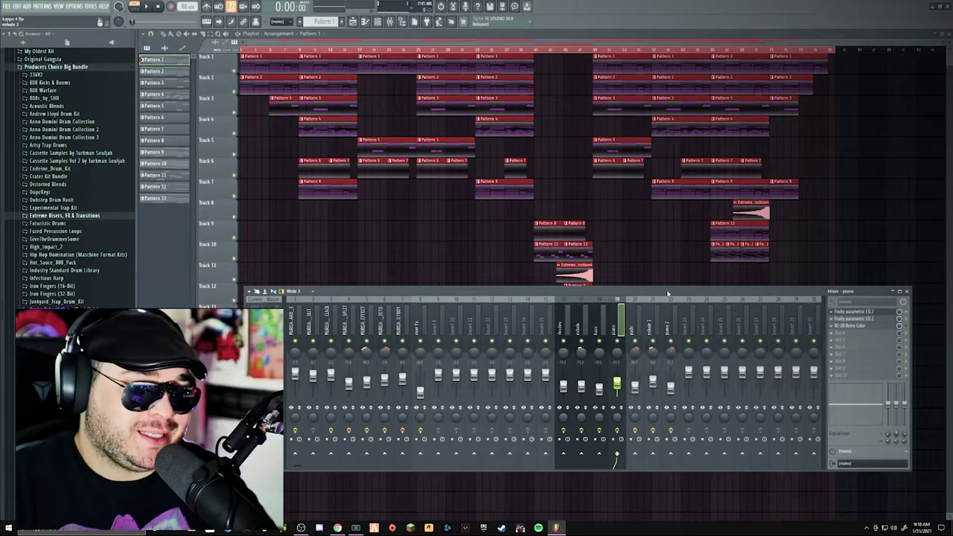
Step: Examine the mixer effects on the rhodes and exhale tracks, including Fruity Reeverb 2, ValhallaVintageVerb and Fruity parametric EQ 2
{"action": "left_click", "coordinate": [567, 327]}
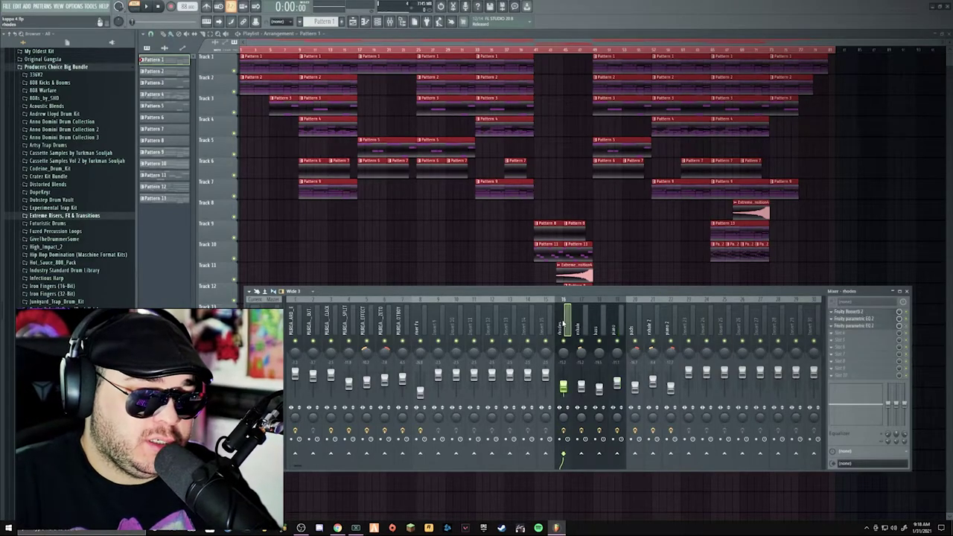
{"action": "left_click", "coordinate": [854, 311]}
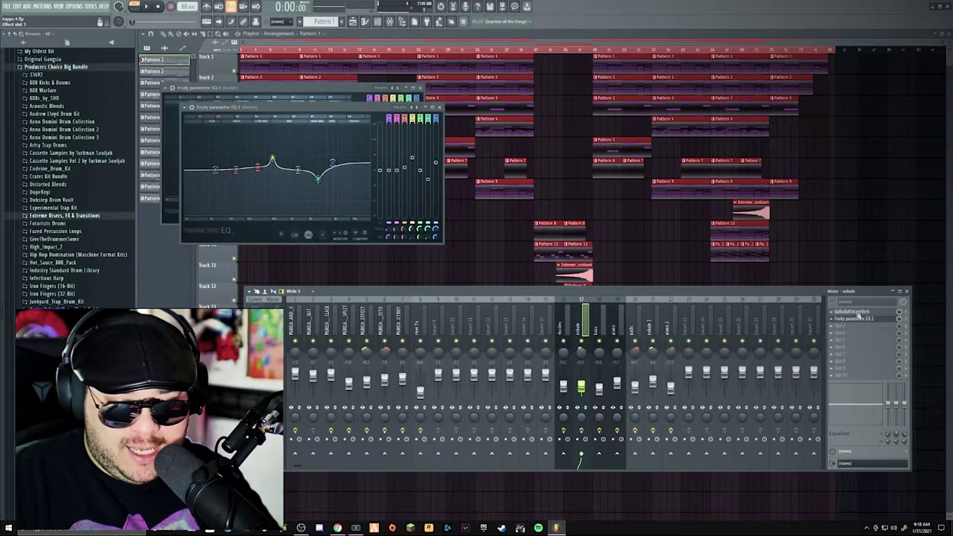
{"action": "left_click", "coordinate": [858, 313]}
{"action": "left_click_drag", "start_coordinate": [415, 119], "coordinate": [411, 69]}
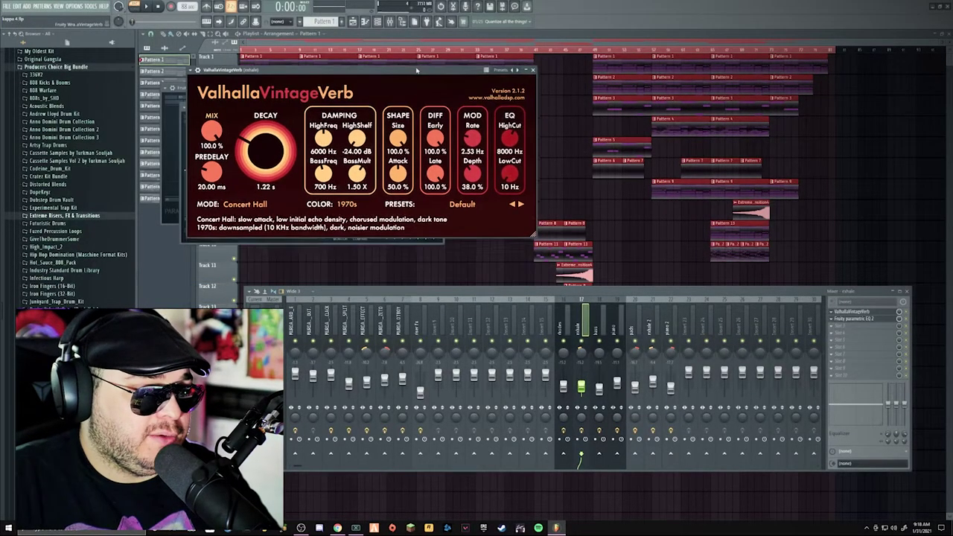
{"action": "left_click", "coordinate": [854, 318]}
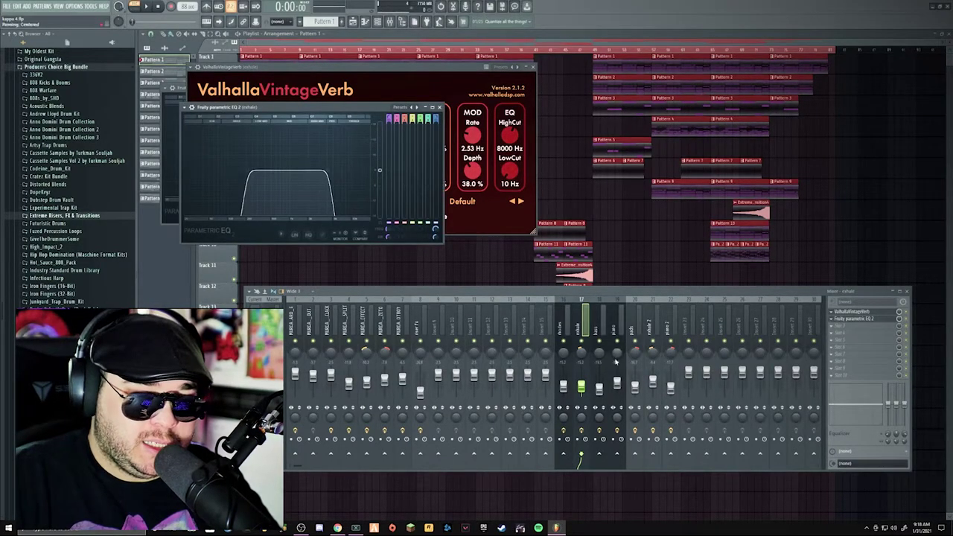
Step: Open the Distructor effect on the bass mixer track and move its window clear of the mixer
{"action": "left_click", "coordinate": [598, 331]}
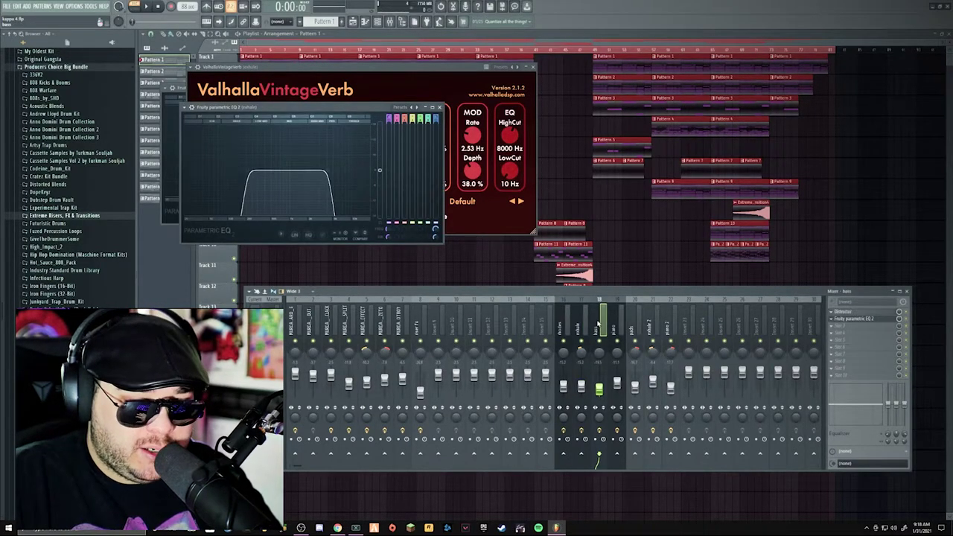
{"action": "left_click", "coordinate": [844, 311]}
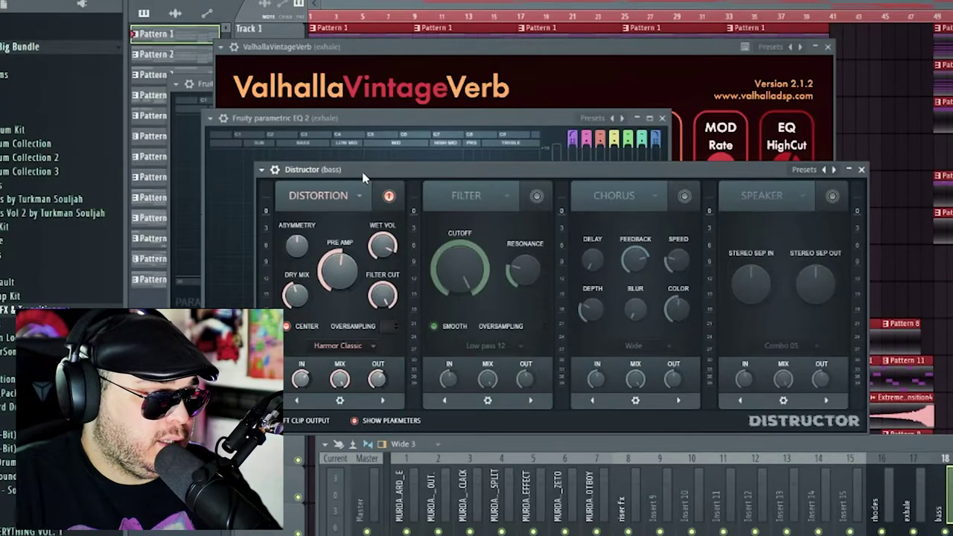
{"action": "left_click_drag", "start_coordinate": [363, 177], "coordinate": [411, 145]}
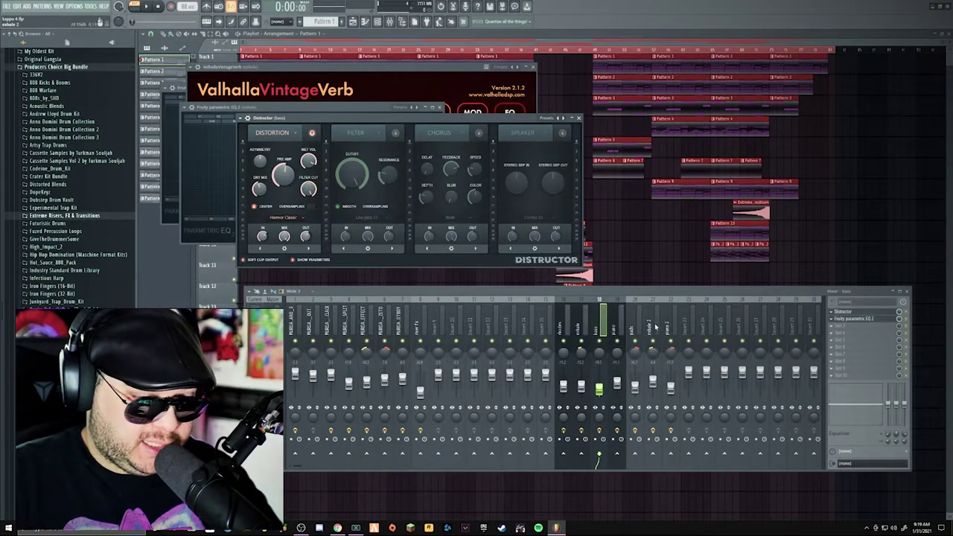
Step: Open the second Fruity parametric EQ 2 on the piano mixer track and close all the open plugin windows
{"action": "left_click", "coordinate": [617, 325]}
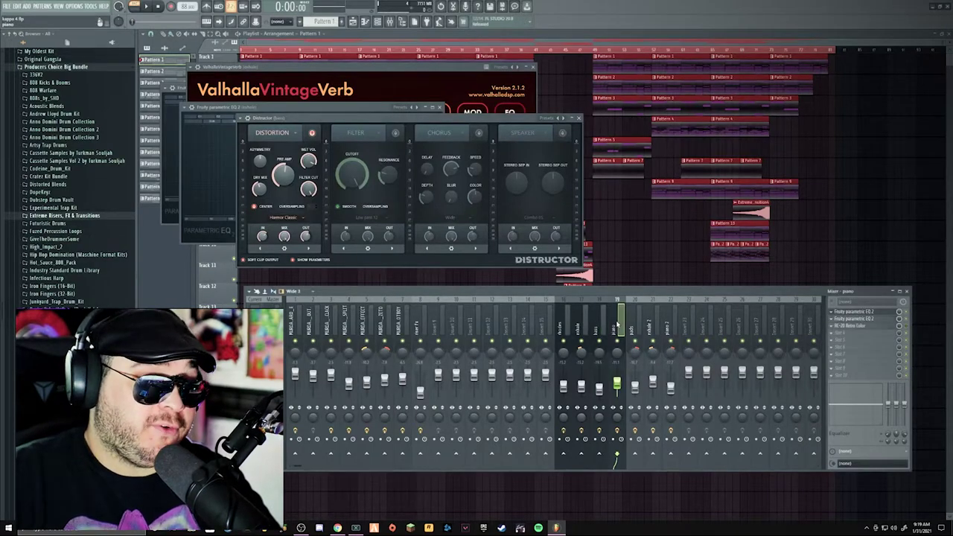
{"action": "left_click", "coordinate": [837, 318]}
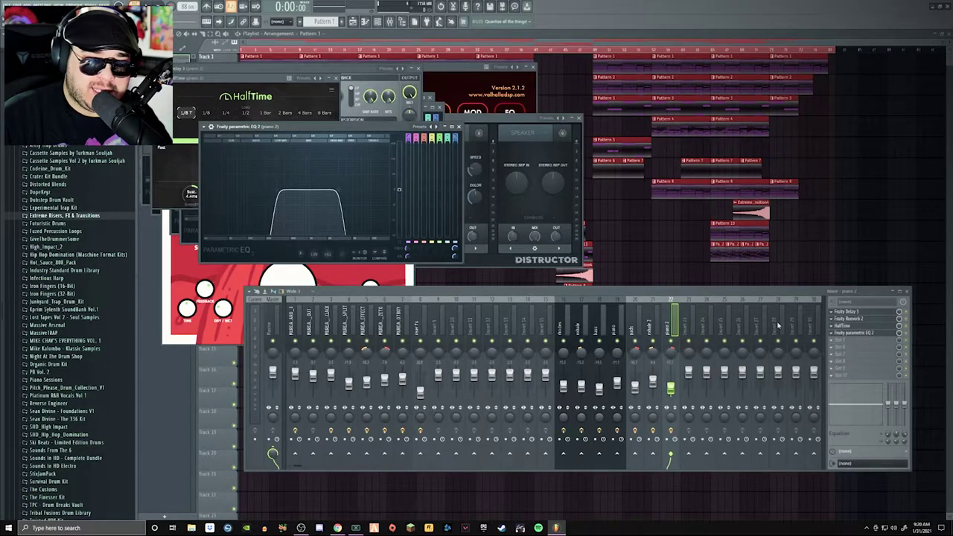
{"action": "key", "text": "F12"}
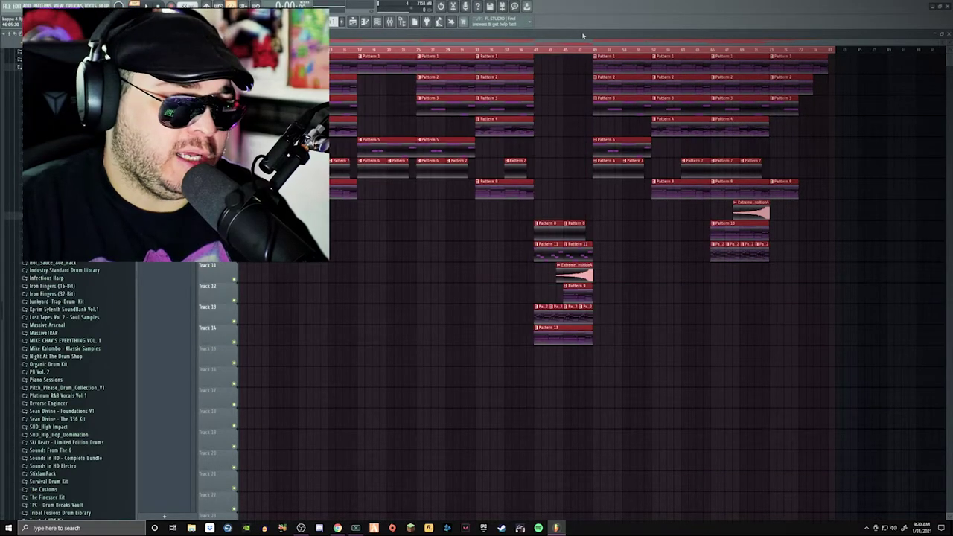